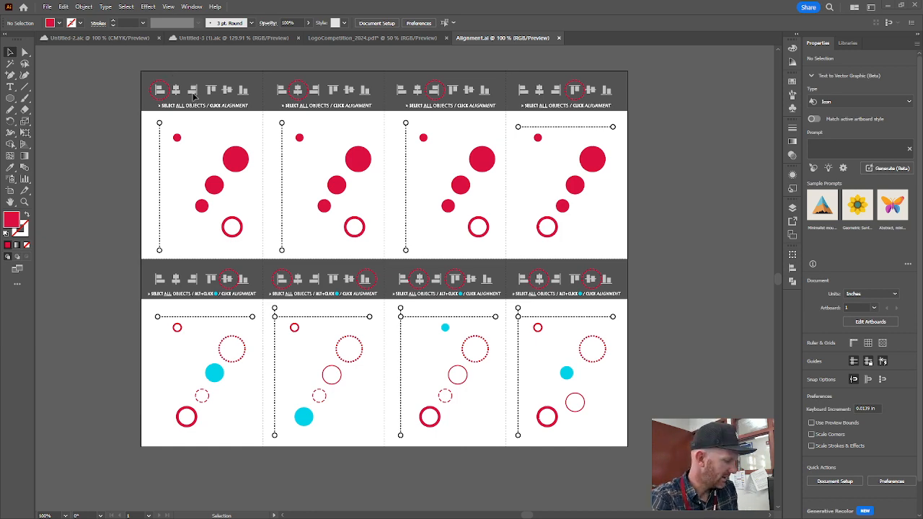
- Examine the alignment worksheet's upper-row panels, their circled alignment icons and the written instructions
scroll(193, 95, up, 4)
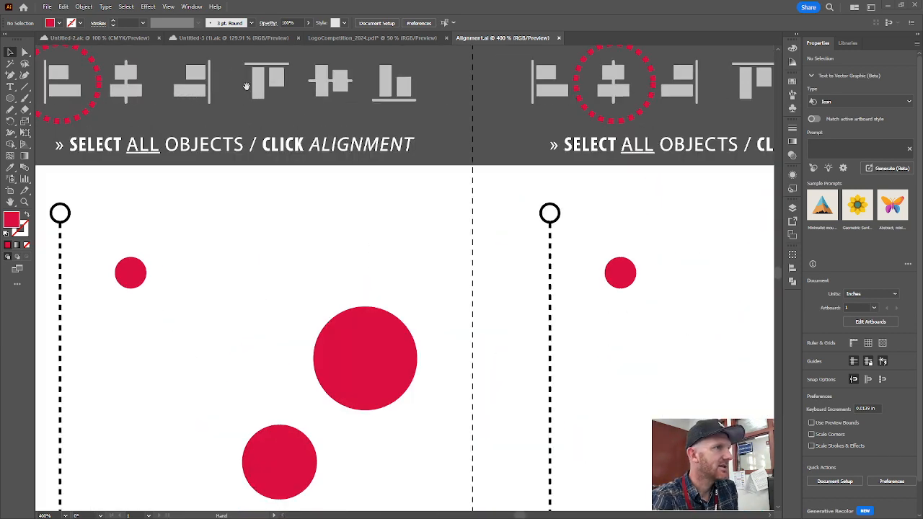
drag(246, 86, 274, 137)
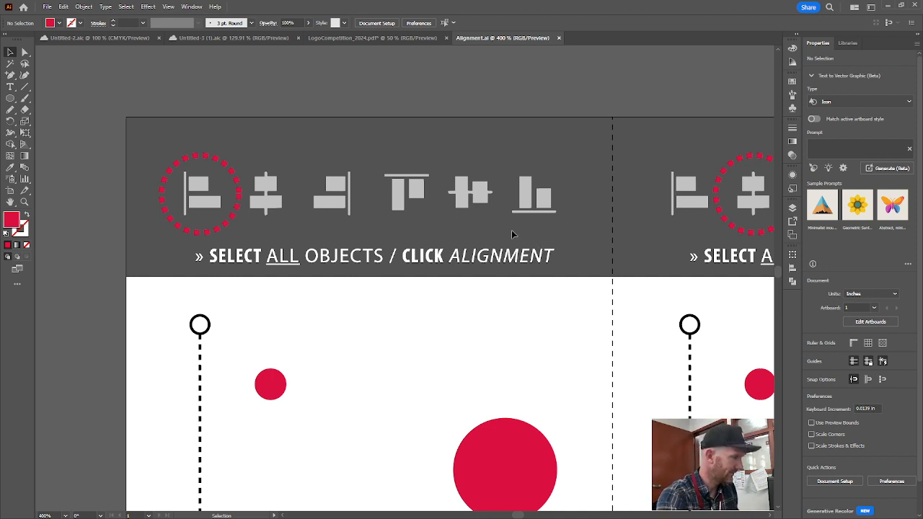
scroll(570, 227, down, 3)
scroll(570, 227, up, 2)
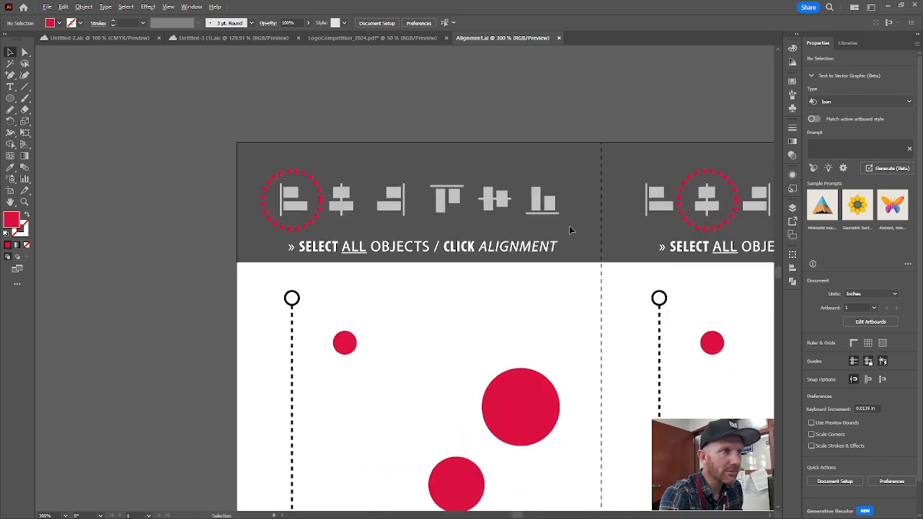
key(space)
drag(600, 301, 536, 206)
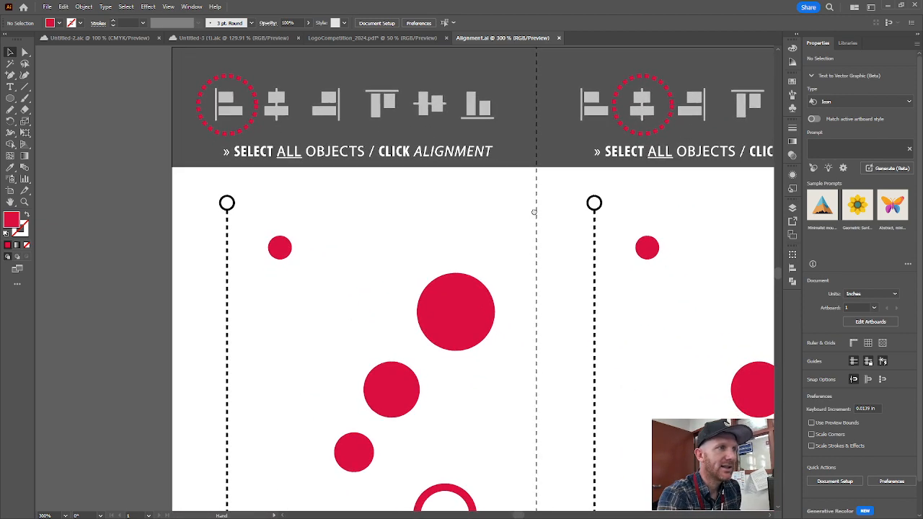
scroll(486, 211, down, 1)
key(space)
drag(517, 247, 496, 217)
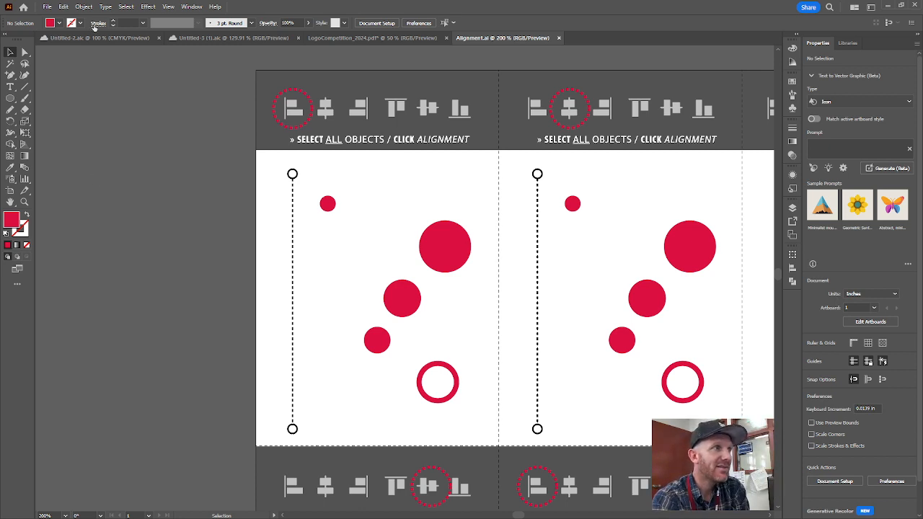
click(191, 7)
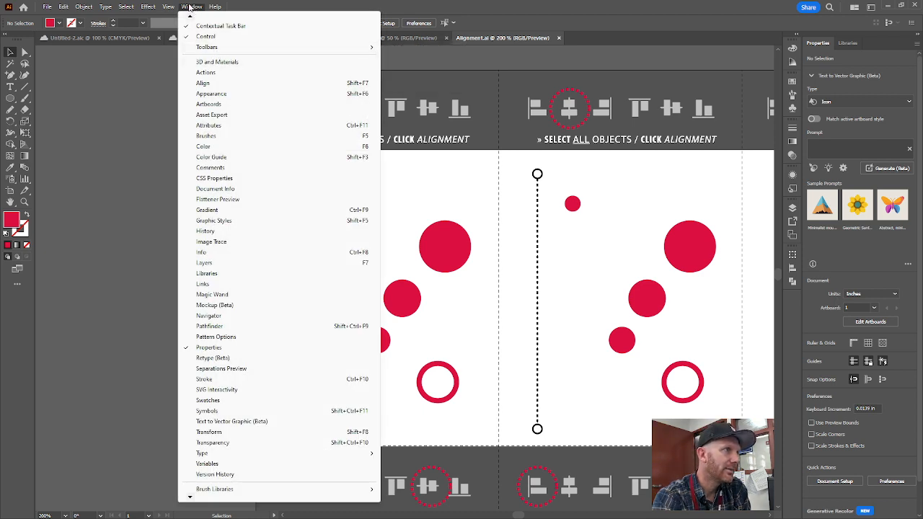
click(149, 125)
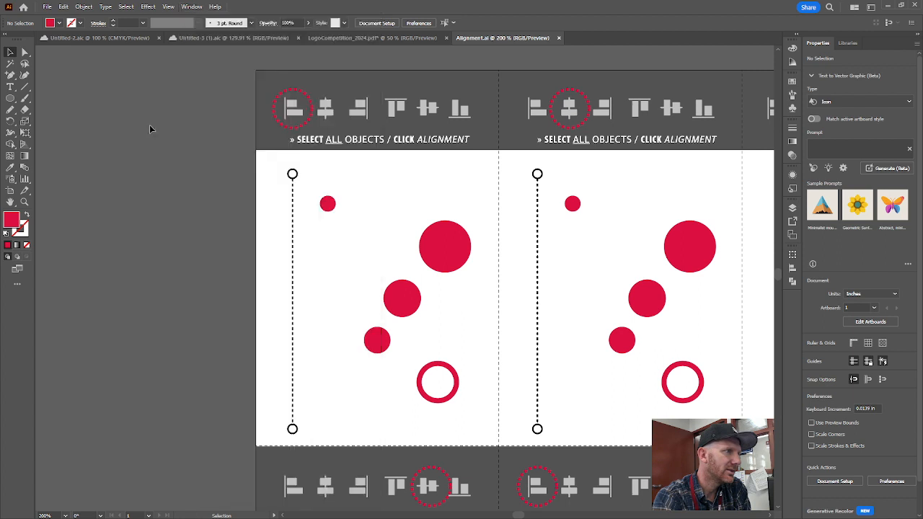
click(186, 7)
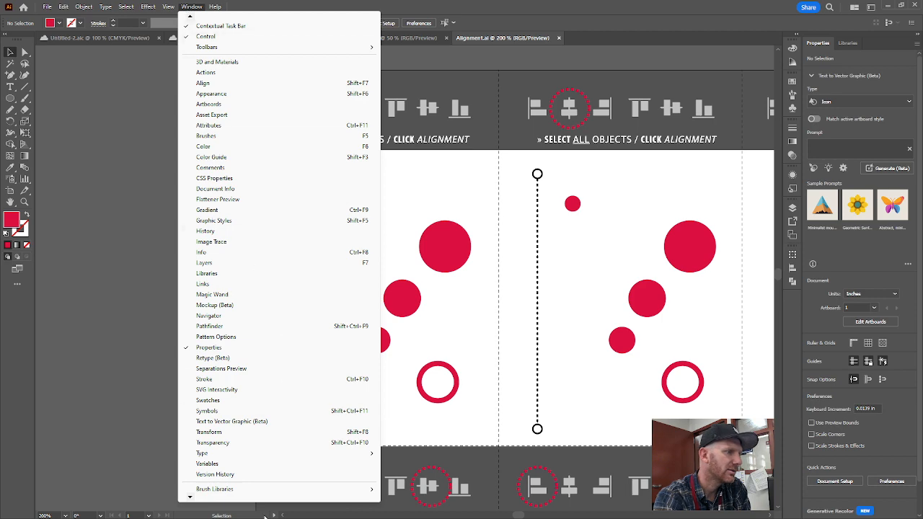
scroll(230, 499, down, 1)
click(135, 149)
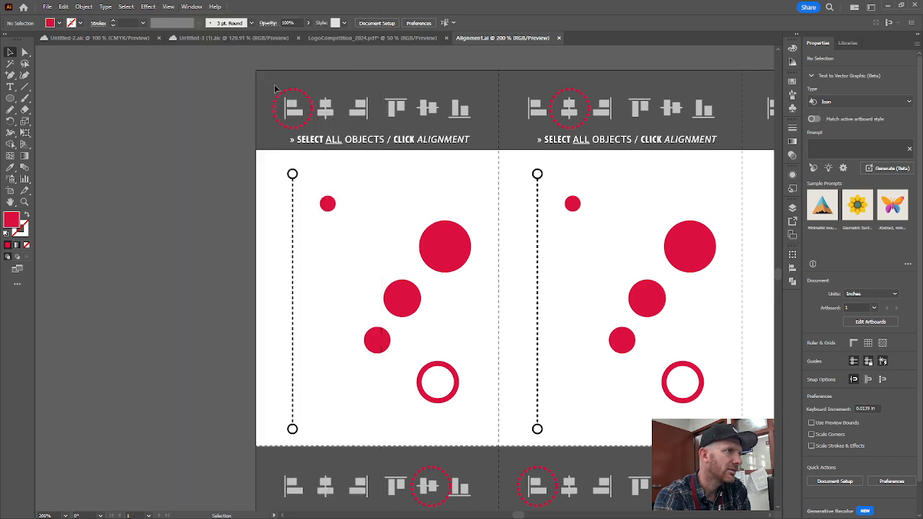
click(191, 6)
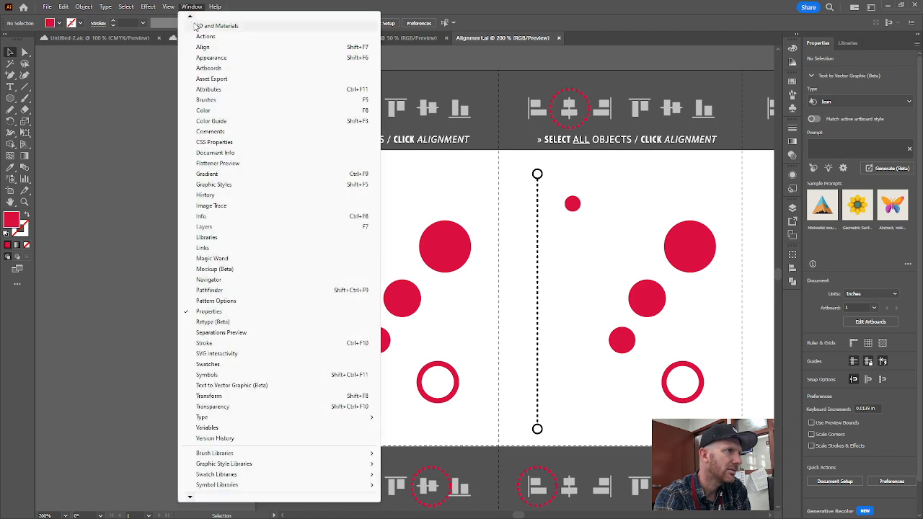
mouse_move(196, 20)
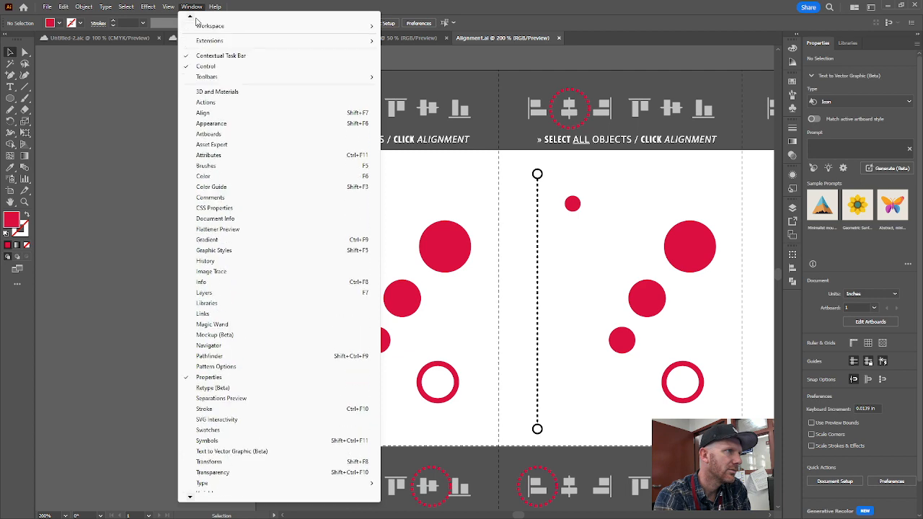
click(158, 74)
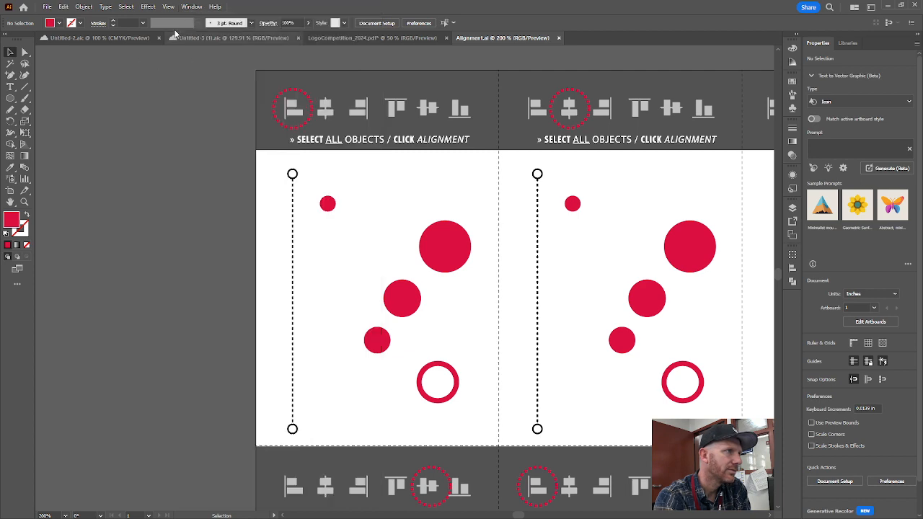
- Set the workspace to Essentials Classic
click(192, 7)
mouse_move(217, 63)
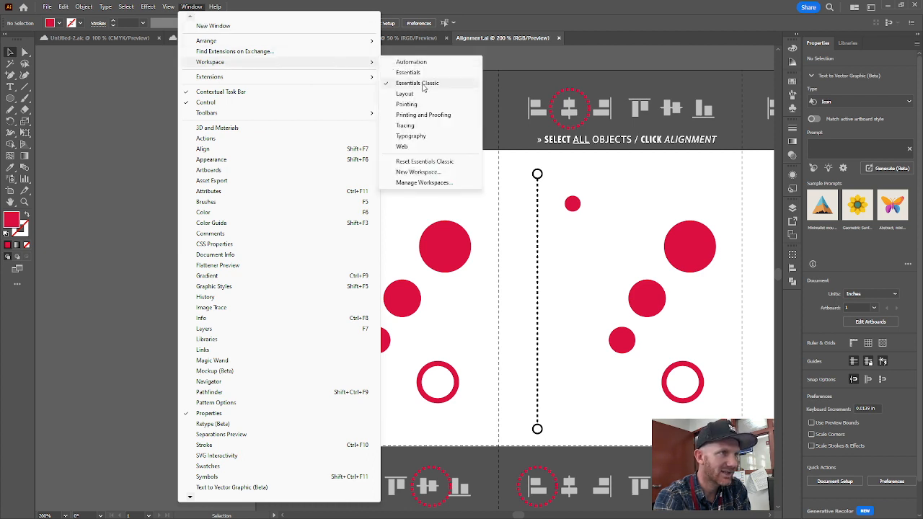
click(423, 84)
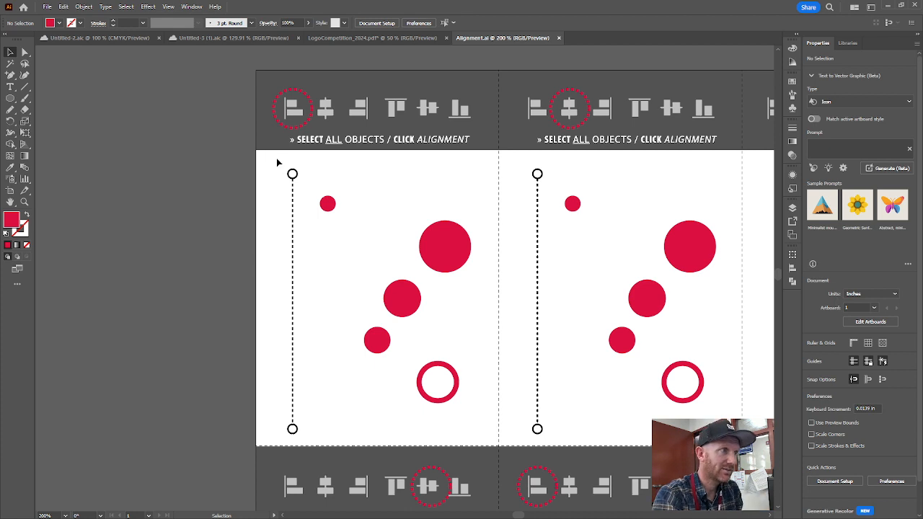
- Apply Horizontal Align Left to the dashed line and all five circles in the upper row's first panel
drag(272, 159, 488, 440)
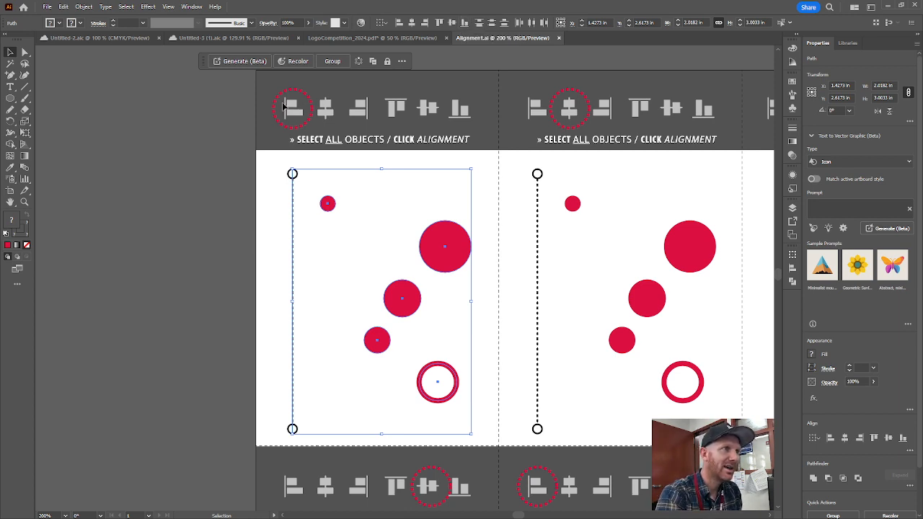
click(401, 25)
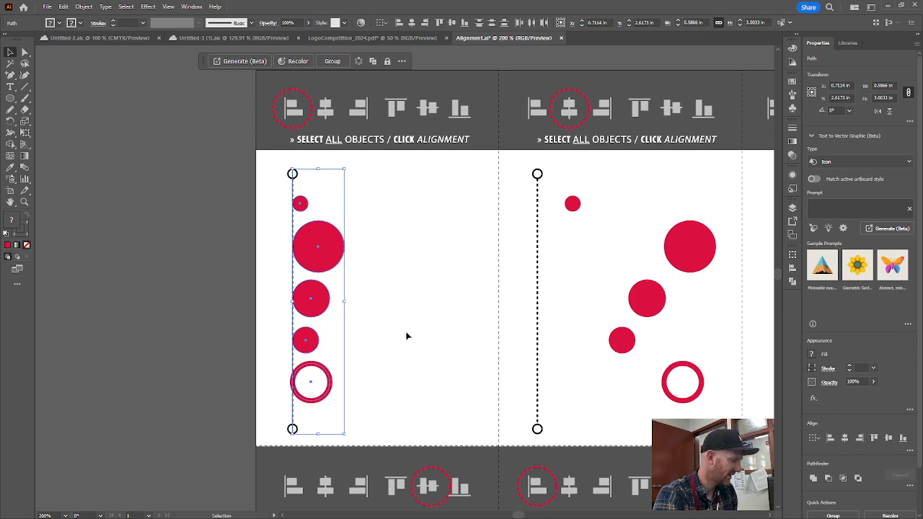
- Apply Horizontal Align Center to the dashed line and all five circles in the upper row's second panel
drag(591, 324, 420, 303)
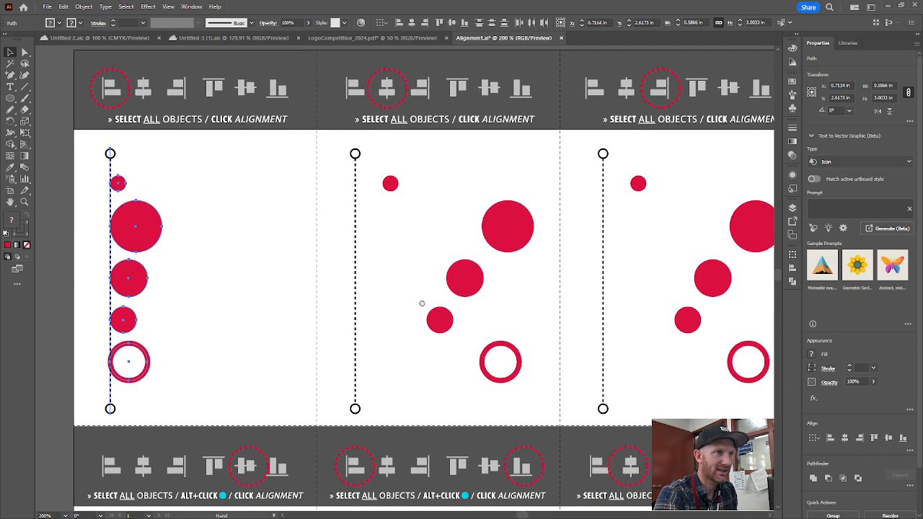
click(334, 140)
drag(332, 140, 550, 418)
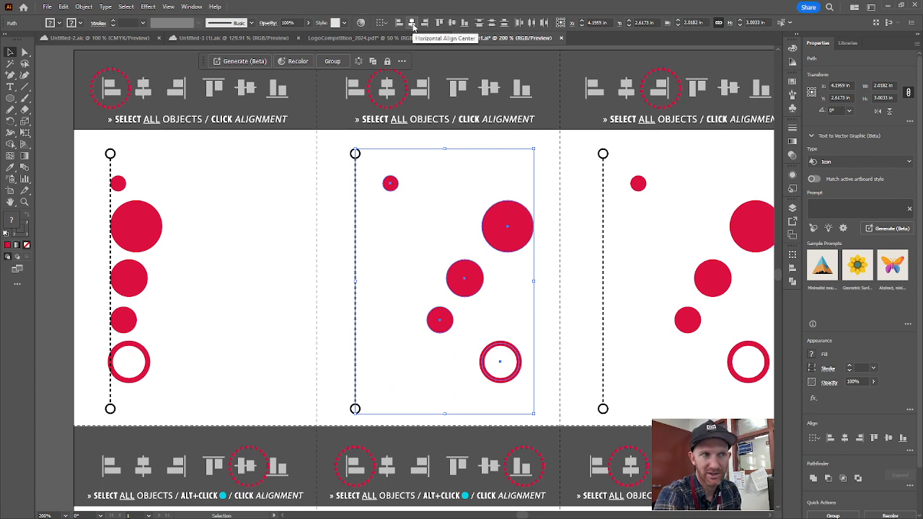
click(412, 24)
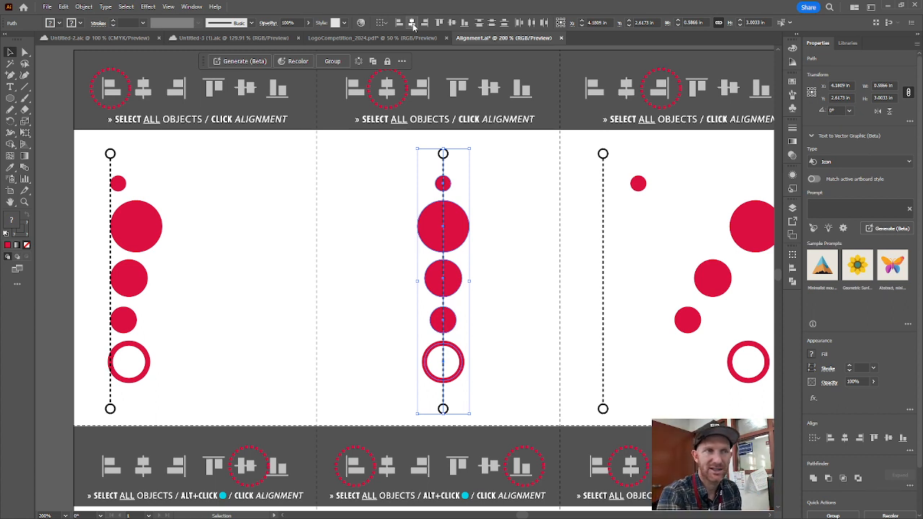
click(589, 192)
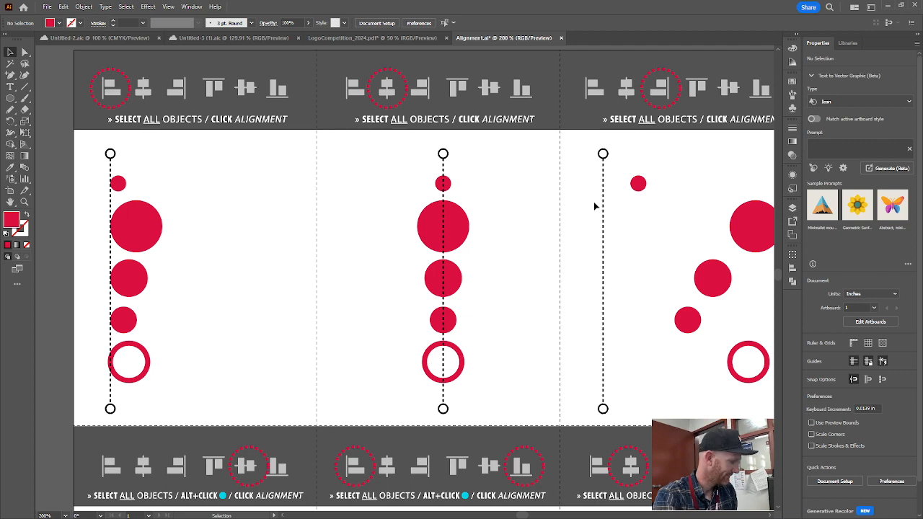
- Apply Horizontal Align Right to the dashed line and all five circles in the upper row's third panel
drag(653, 210, 422, 210)
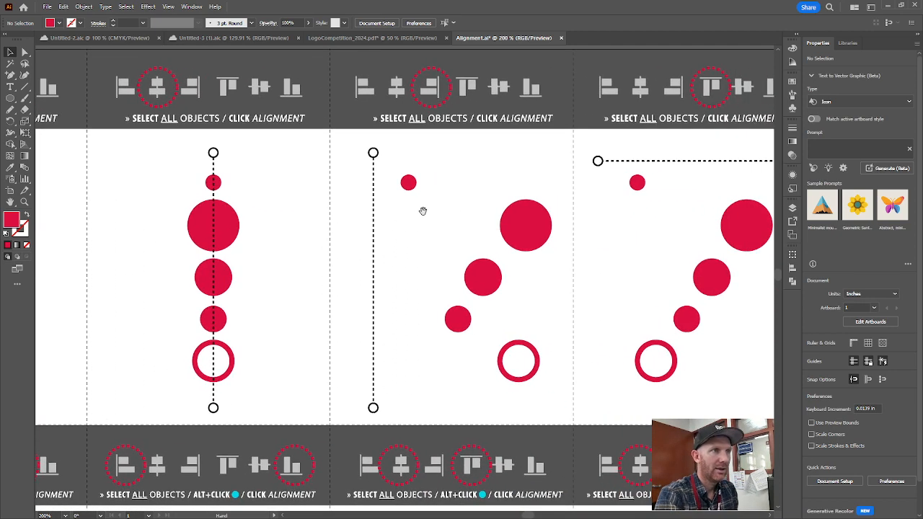
drag(357, 146, 560, 417)
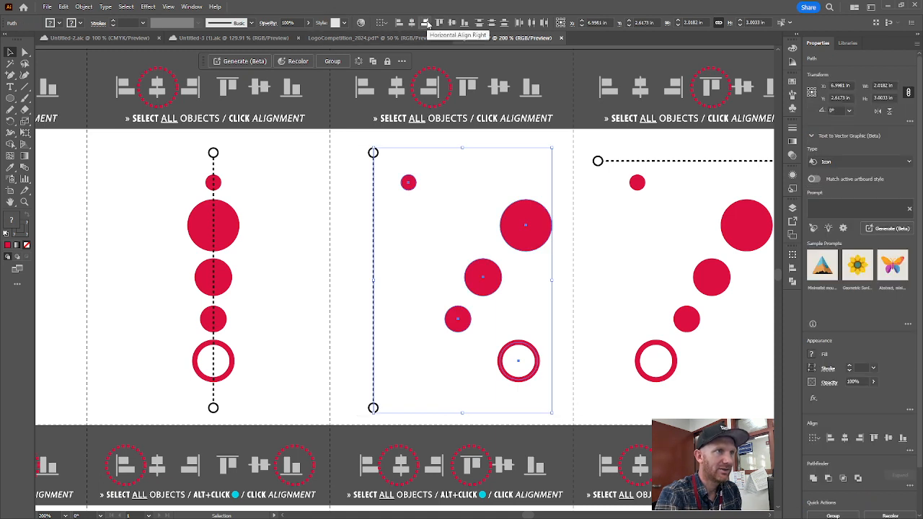
click(426, 23)
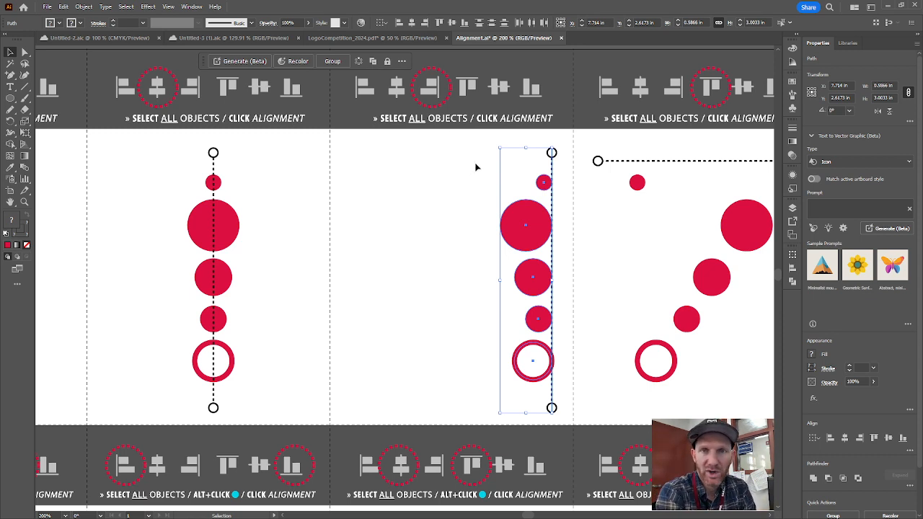
click(471, 220)
- Apply Vertical Align Top to the dashed line and all five circles in the upper row's fourth panel
drag(682, 229, 471, 209)
drag(394, 123, 620, 388)
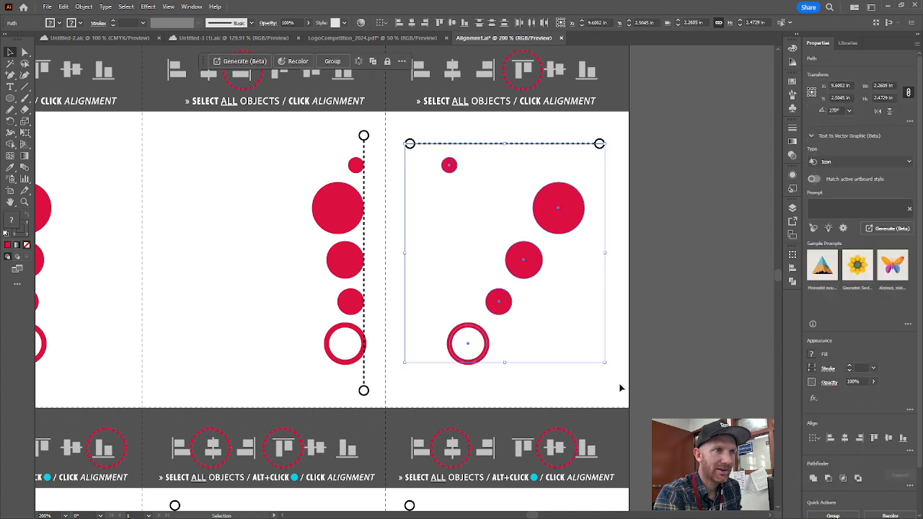
click(440, 22)
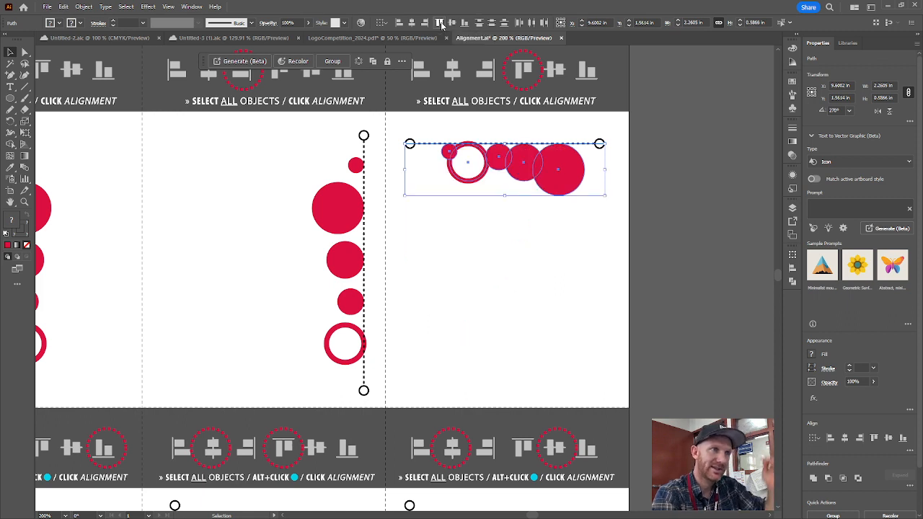
click(535, 348)
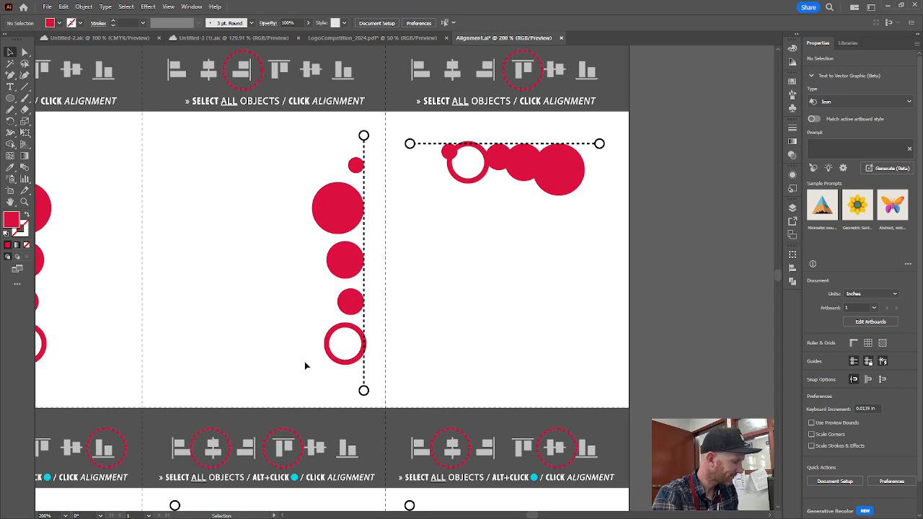
- Apply Vertical Align Center to all objects in the lower row's first panel, with the cyan circle as key object
key(space)
drag(160, 330, 894, 111)
drag(670, 282, 532, 172)
drag(274, 155, 484, 425)
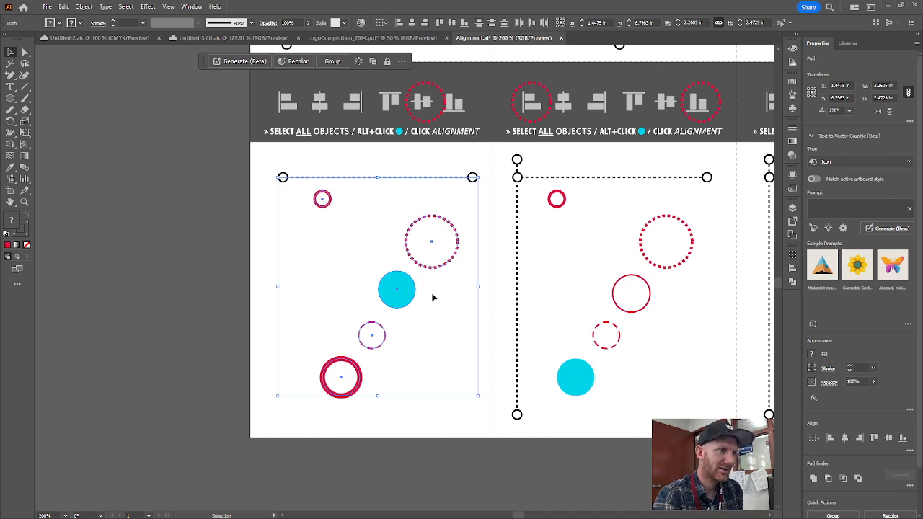
drag(260, 147, 487, 414)
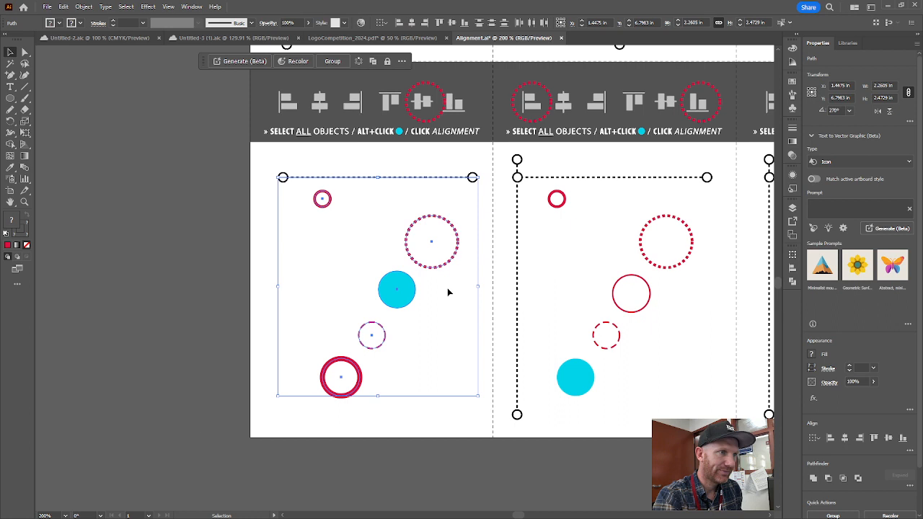
click(395, 295)
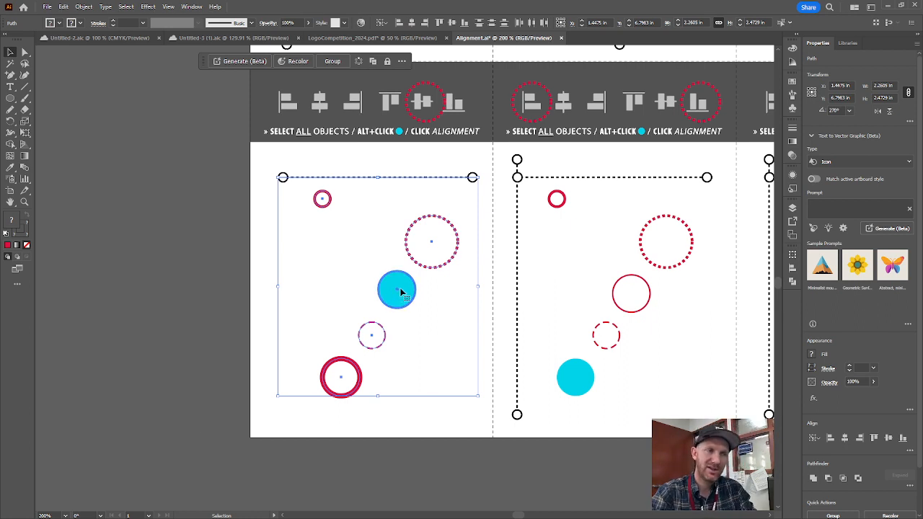
click(452, 23)
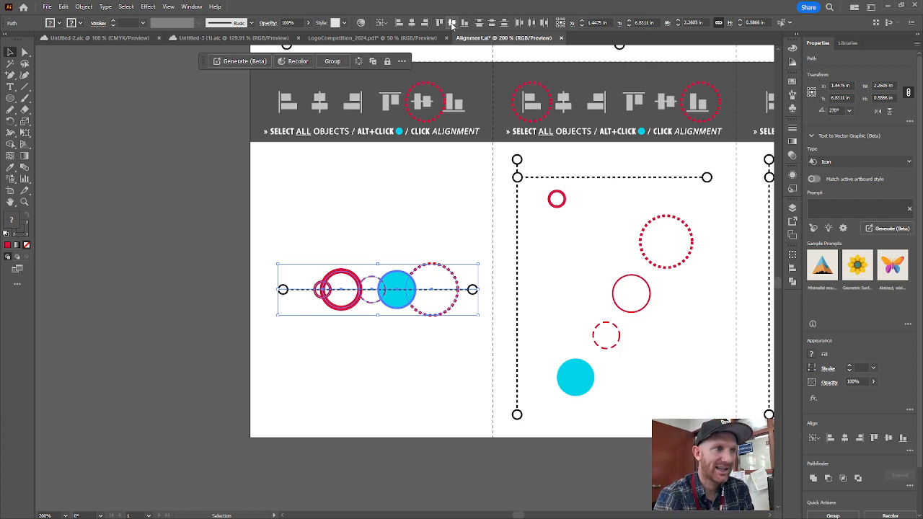
click(550, 157)
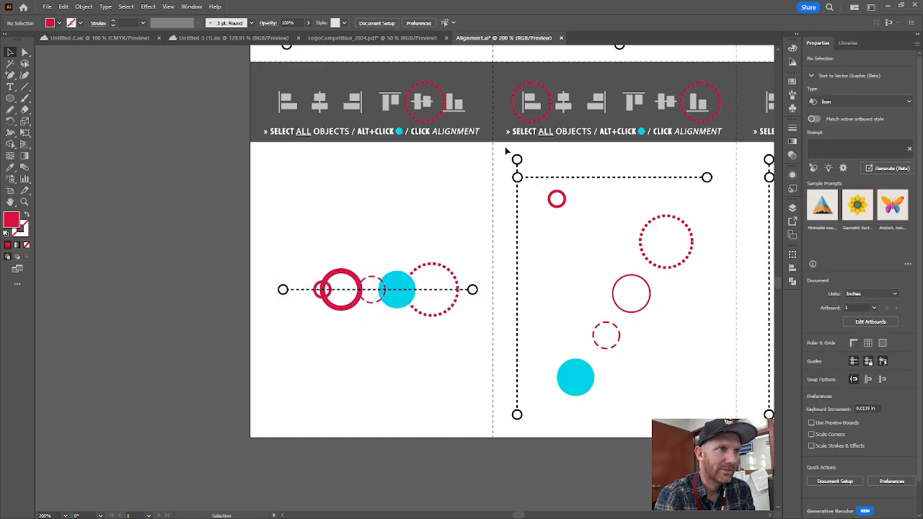
- Align all objects in the lower row's second panel horizontally left and vertically bottom, with the cyan circle as key object
drag(504, 149, 730, 431)
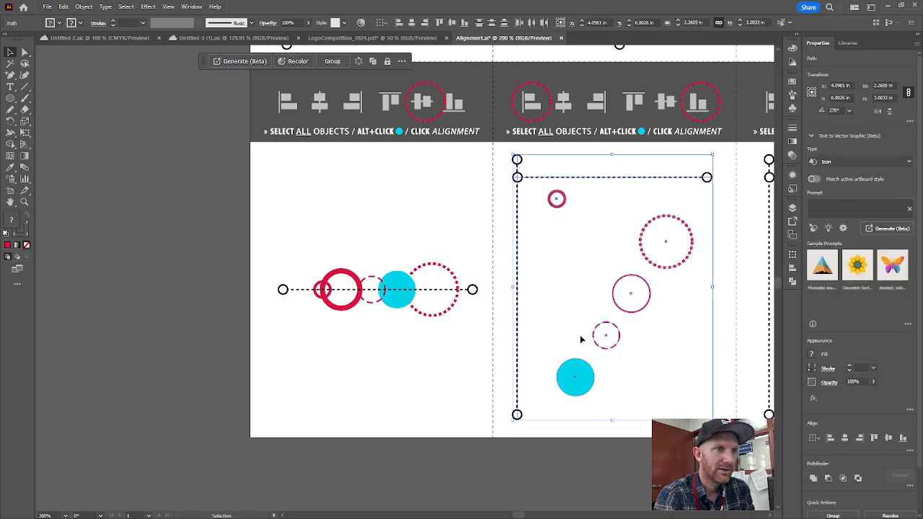
click(577, 377)
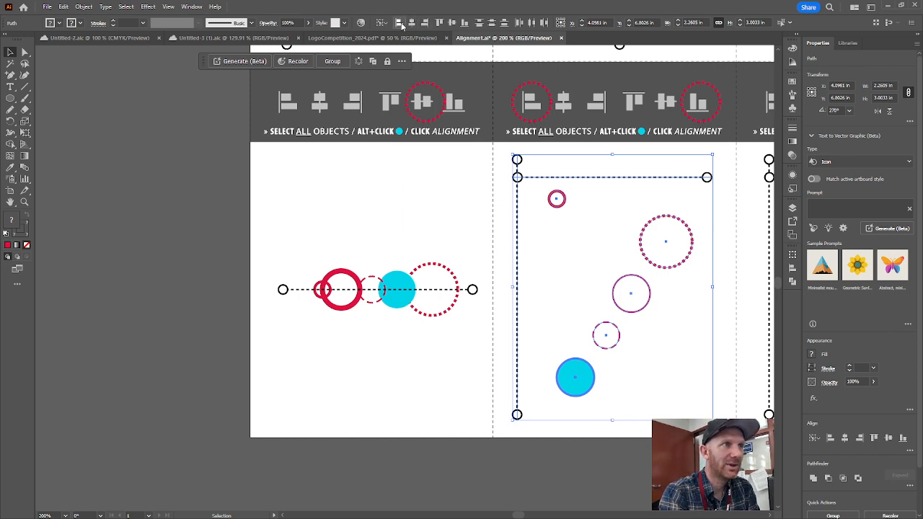
click(400, 24)
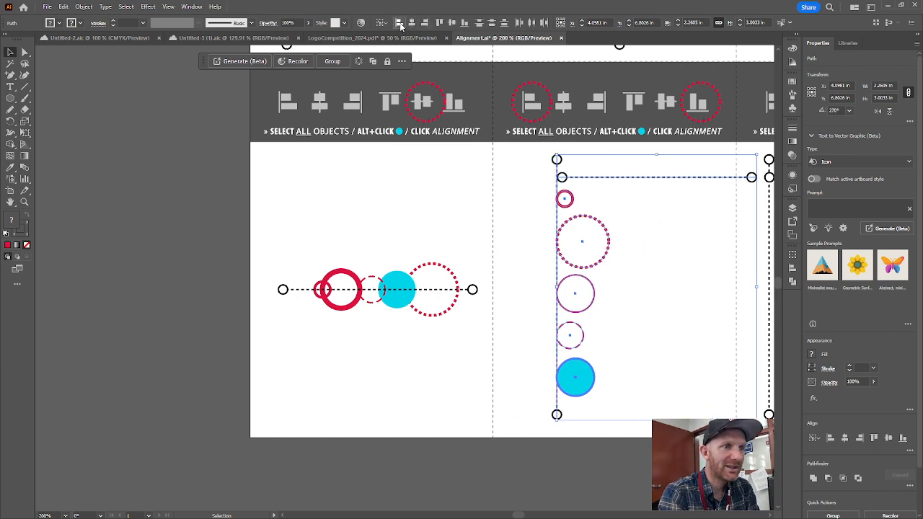
click(465, 23)
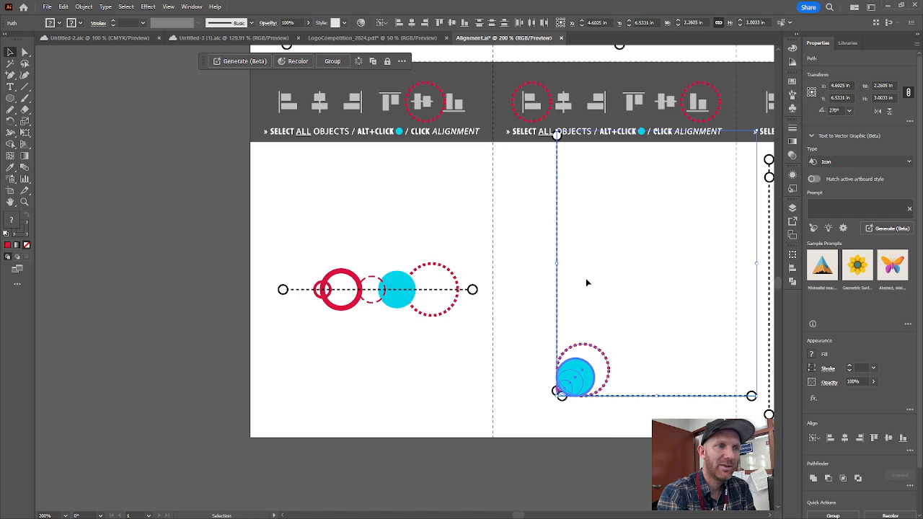
- Align all objects in the lower row's third panel horizontally center and vertically top, with the cyan circle as key object
click(602, 309)
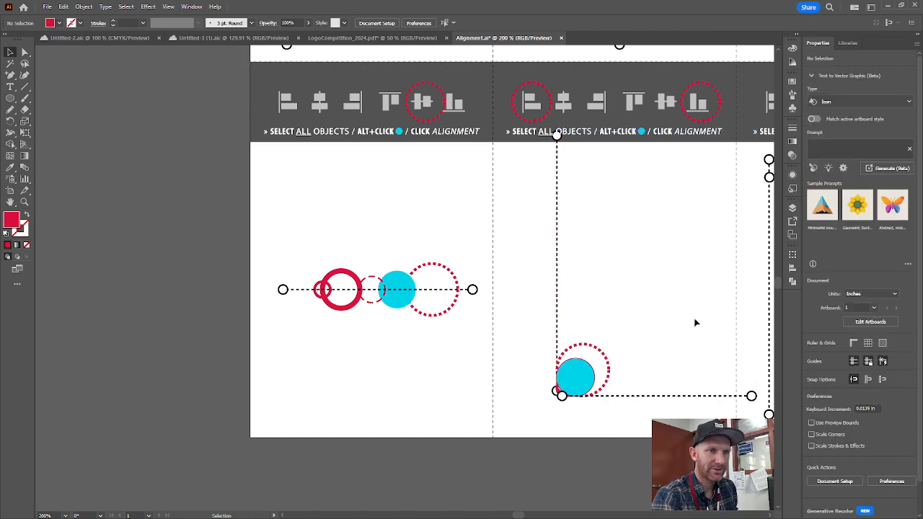
drag(721, 315, 389, 283)
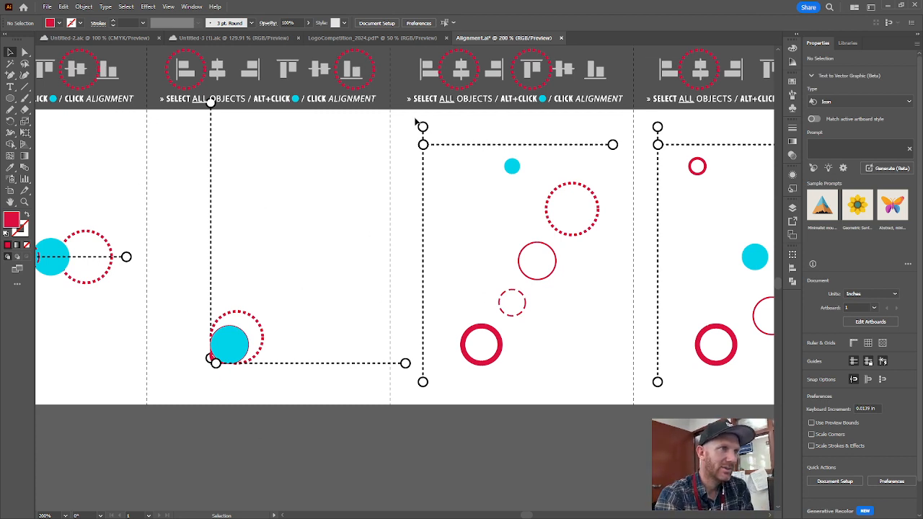
drag(415, 118, 623, 397)
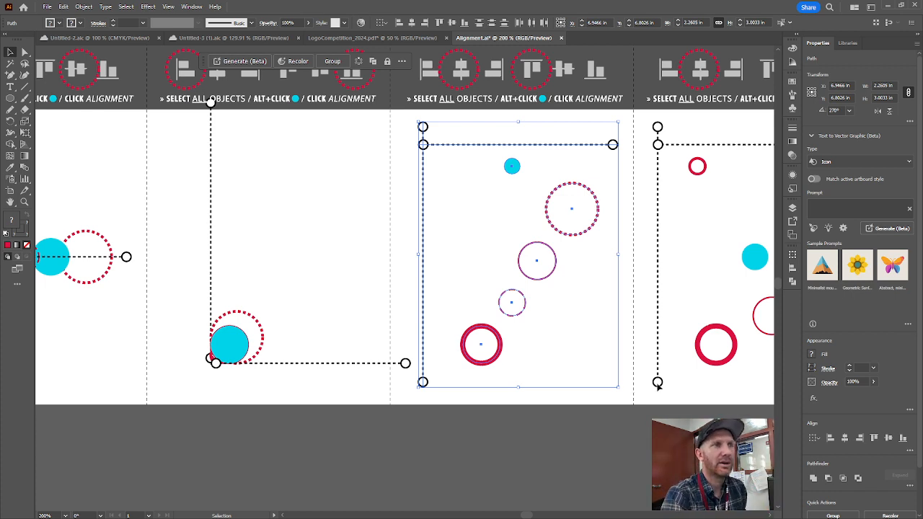
click(512, 168)
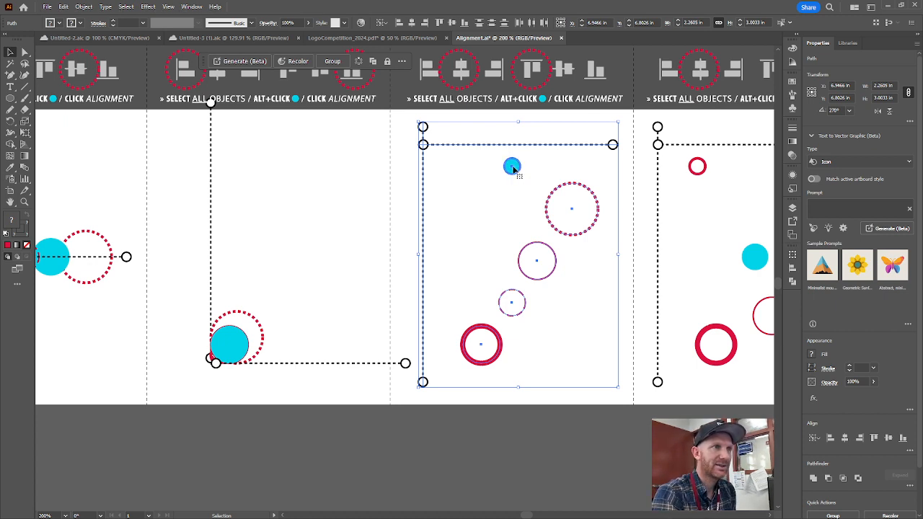
click(412, 24)
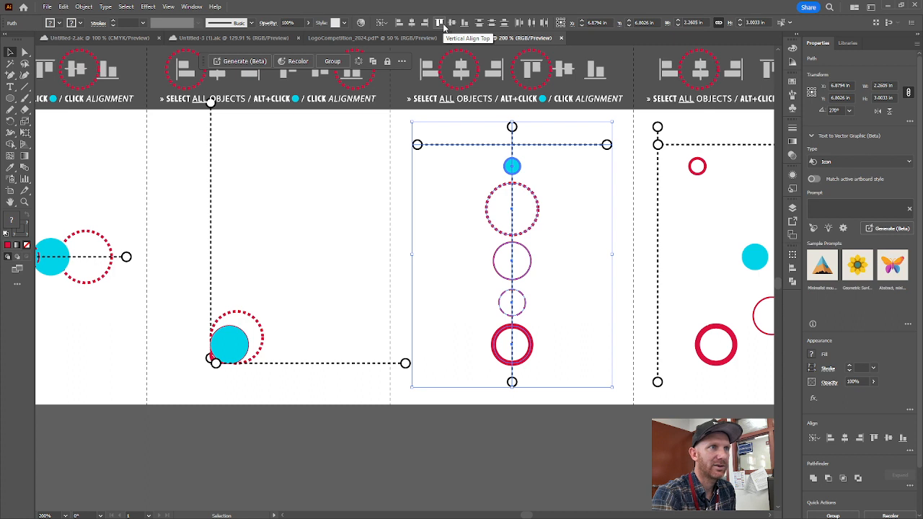
click(443, 23)
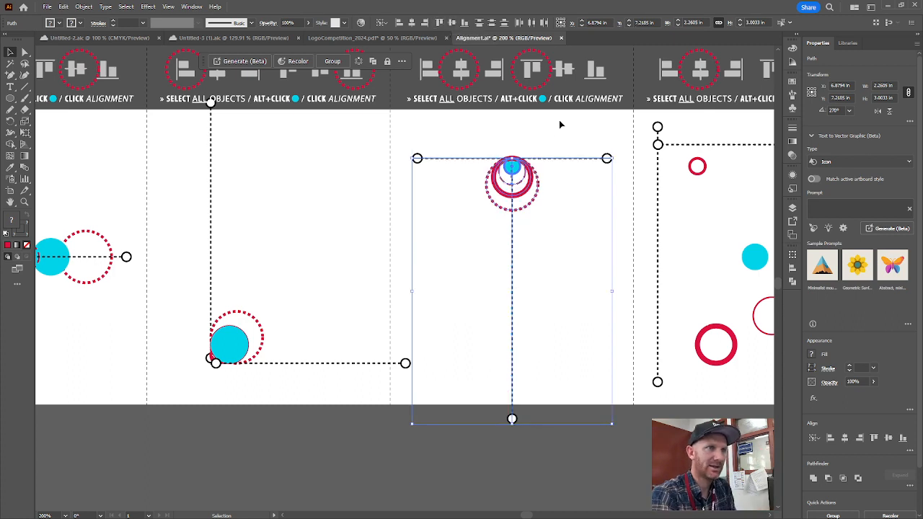
click(552, 139)
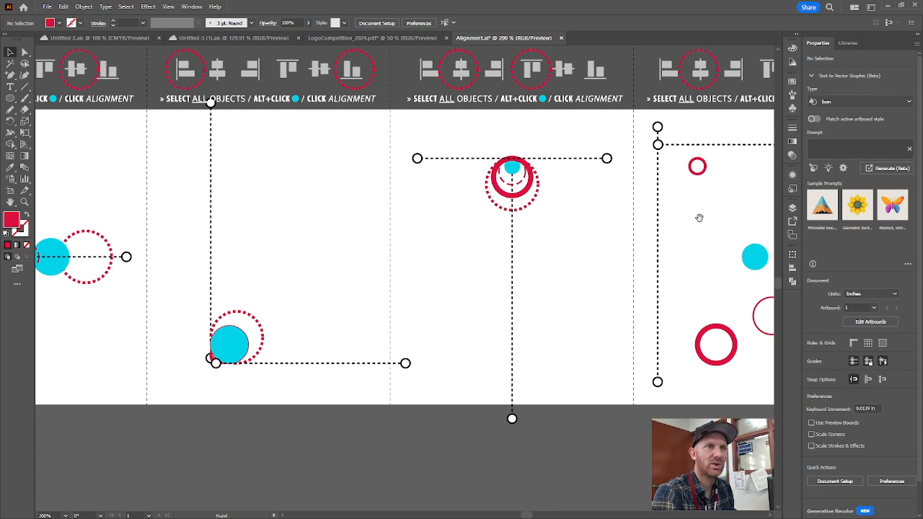
- Align all objects in the lower row's fourth panel horizontally center and vertically center, with the cyan circle as key object
scroll(698, 215, right, 5)
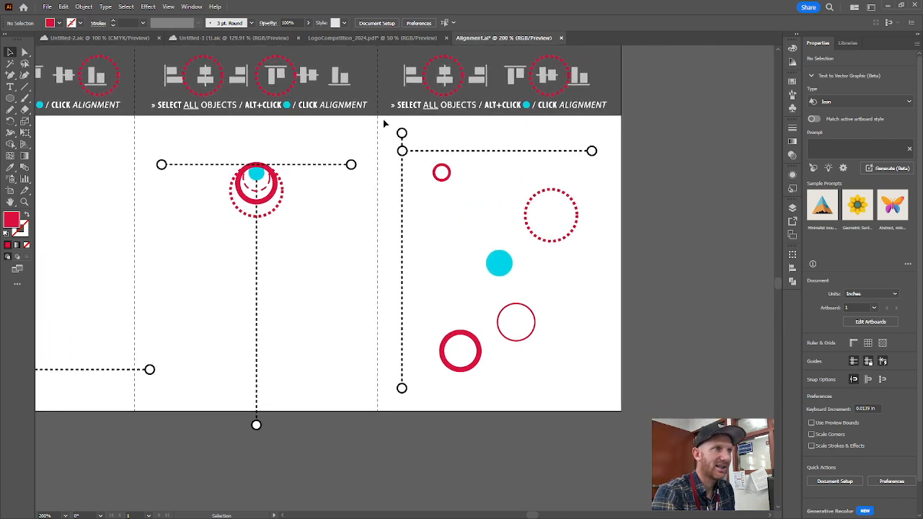
drag(386, 124, 615, 408)
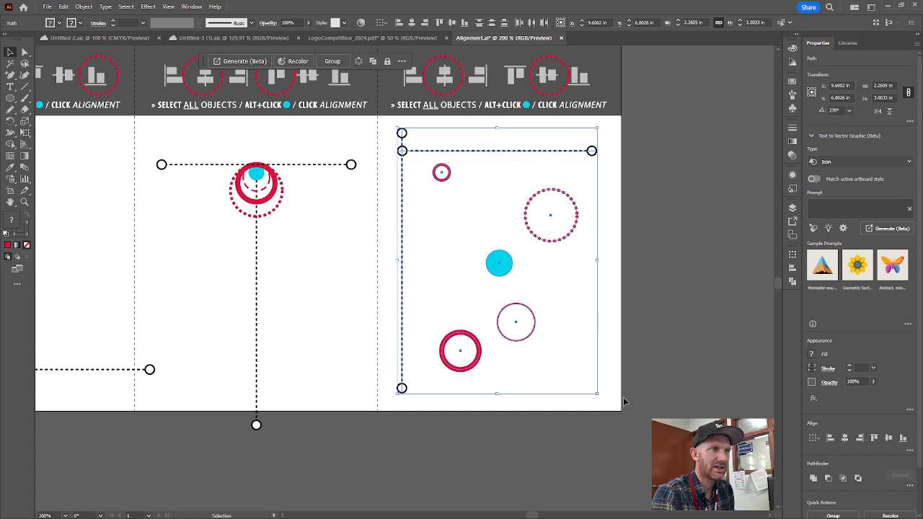
alt+click(504, 266)
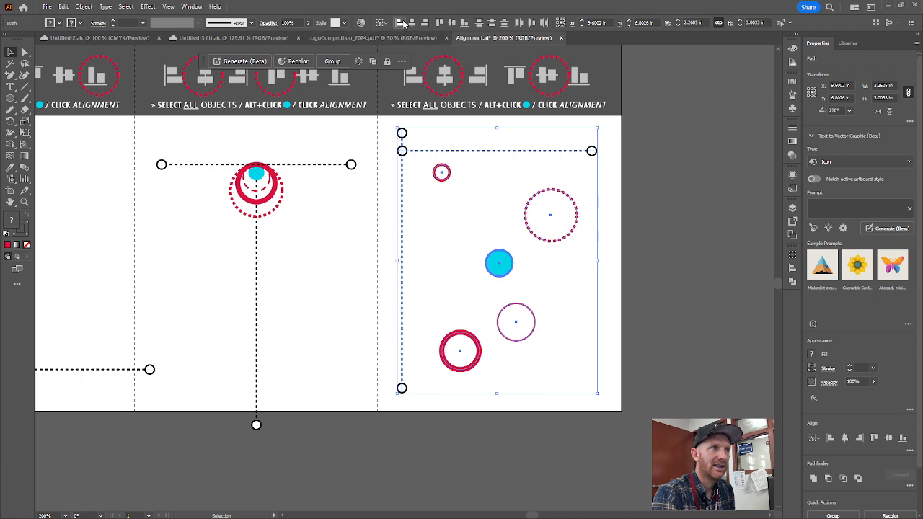
click(411, 23)
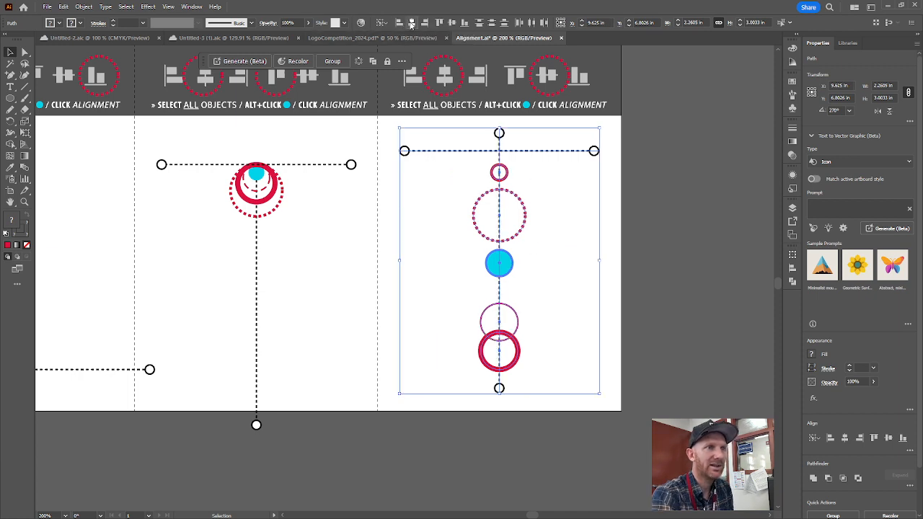
click(455, 25)
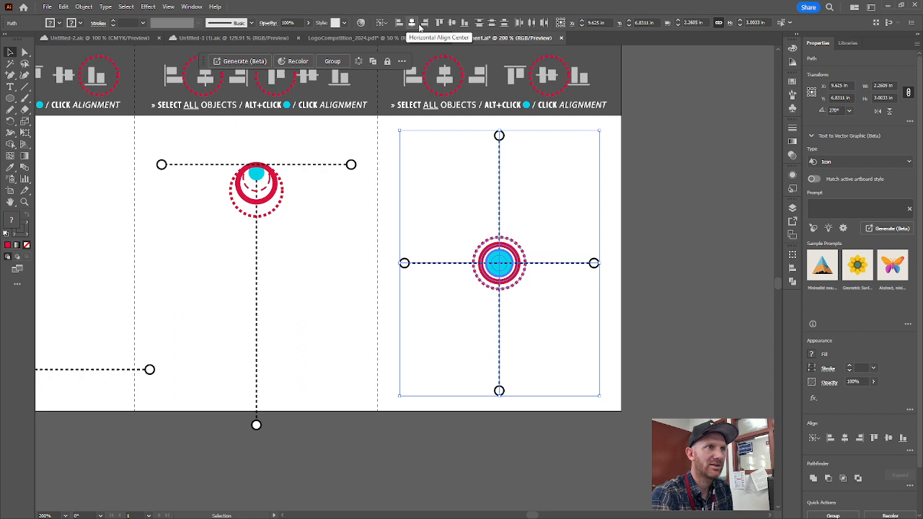
click(605, 228)
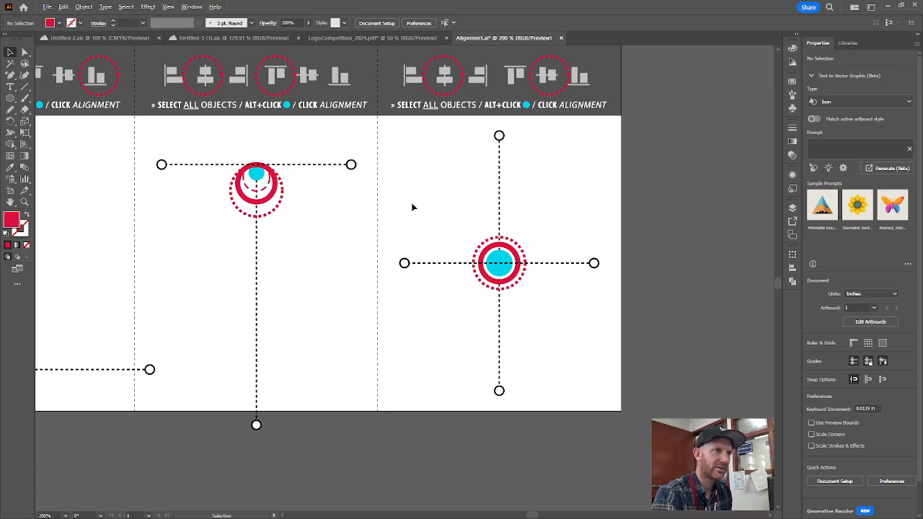
- Undo all the alignments in both rows of the worksheet and deselect everything
scroll(430, 212, down, 4)
scroll(316, 73, up, 1)
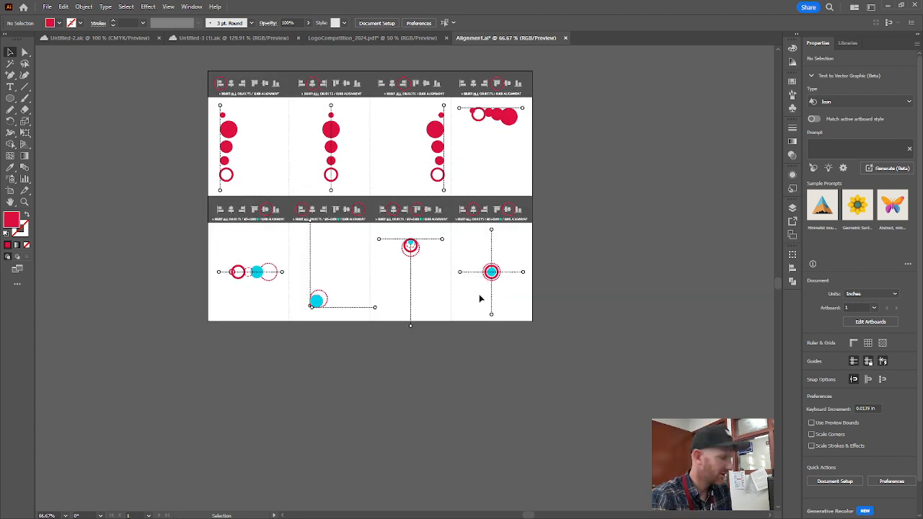
key(ctrl)
key(ctrl+z)
key(ctrl+z)
key(ctrl+z)
key(ctrl+z)
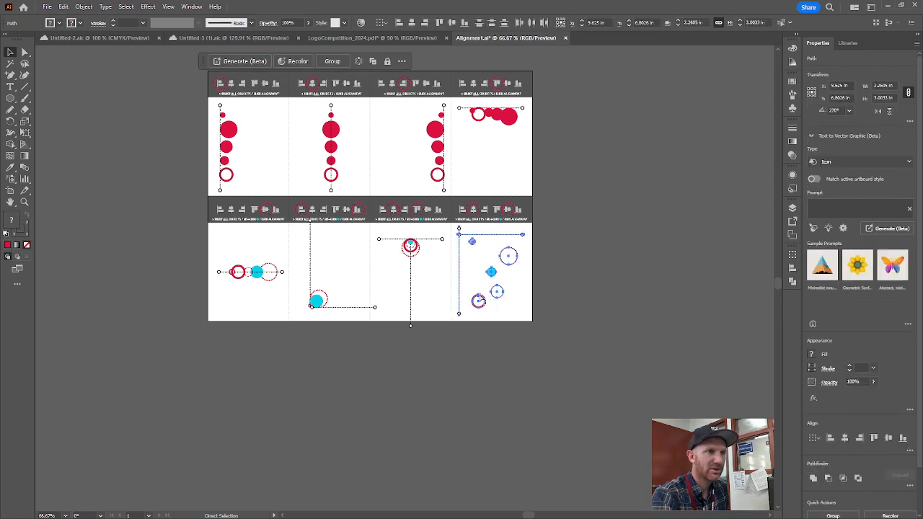
key(ctrl+z)
key(ctrl+z)
key(ctrl+z)
key(ctrl+z)
key(ctrl+z)
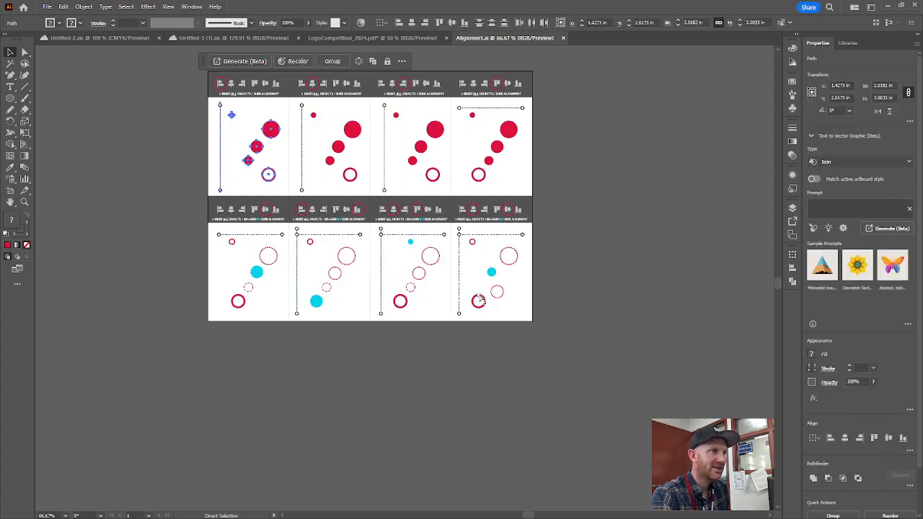
click(629, 183)
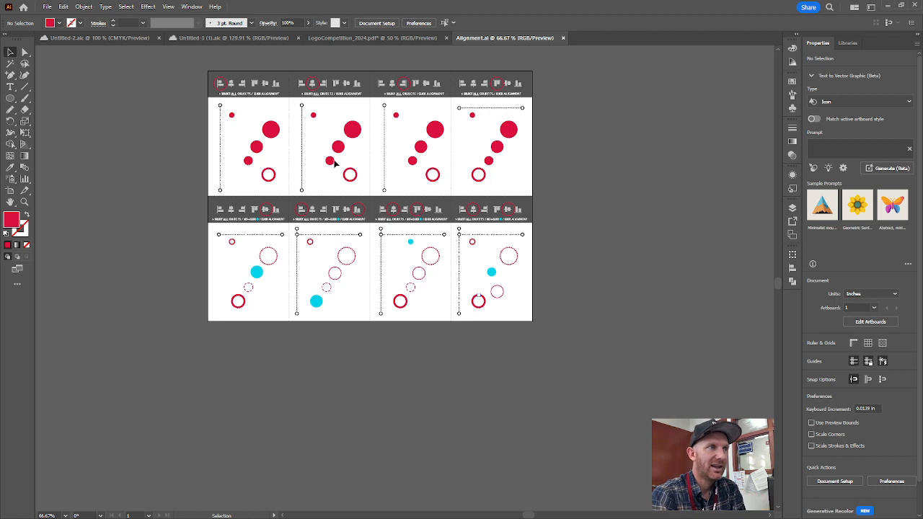
drag(217, 103, 291, 191)
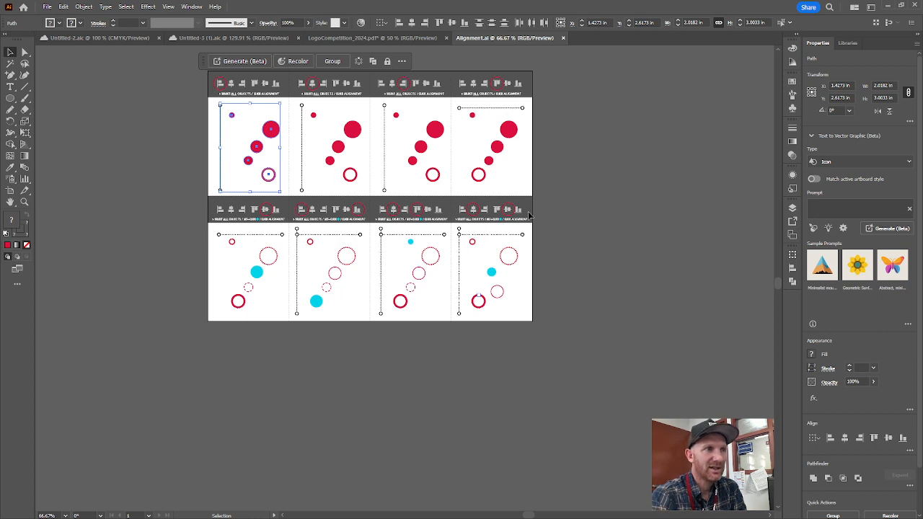
click(579, 196)
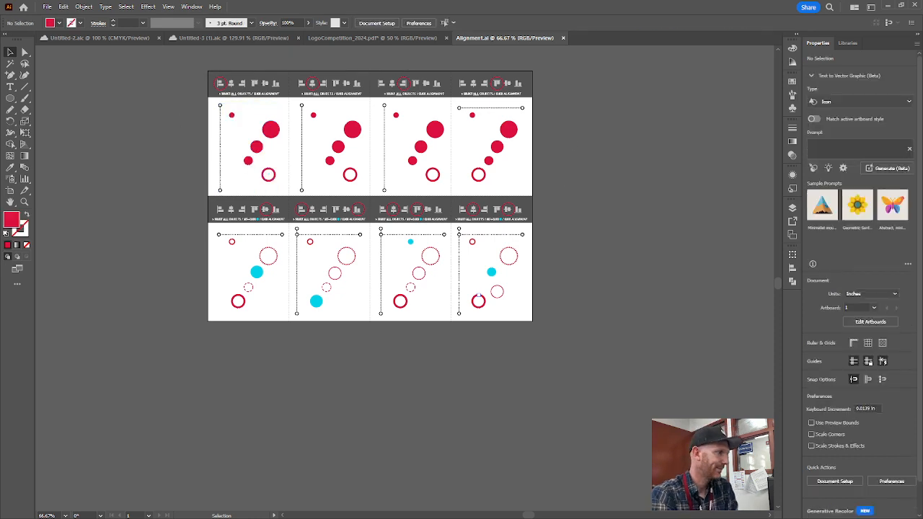